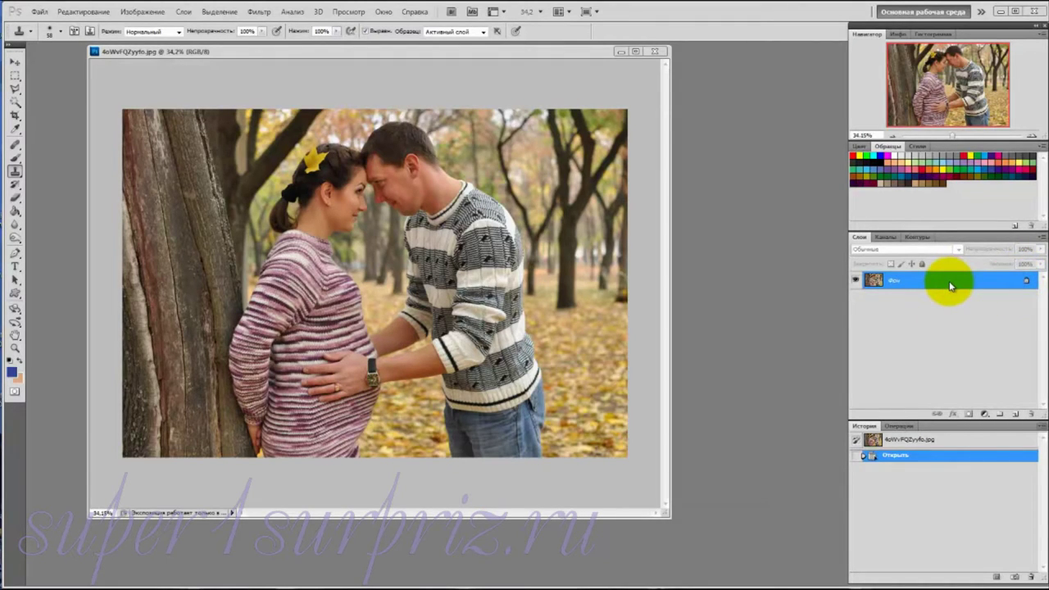
- Convert the locked Фон background into an editable layer named Слой 0
{"action": "left_click", "coordinate": [951, 285]}
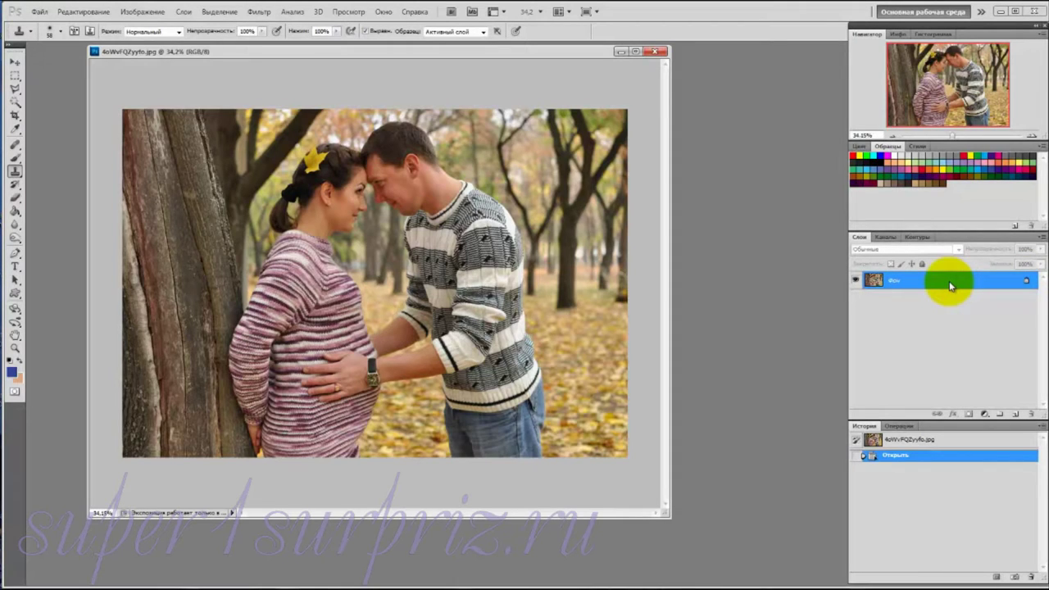
{"action": "double_click", "coordinate": [951, 284]}
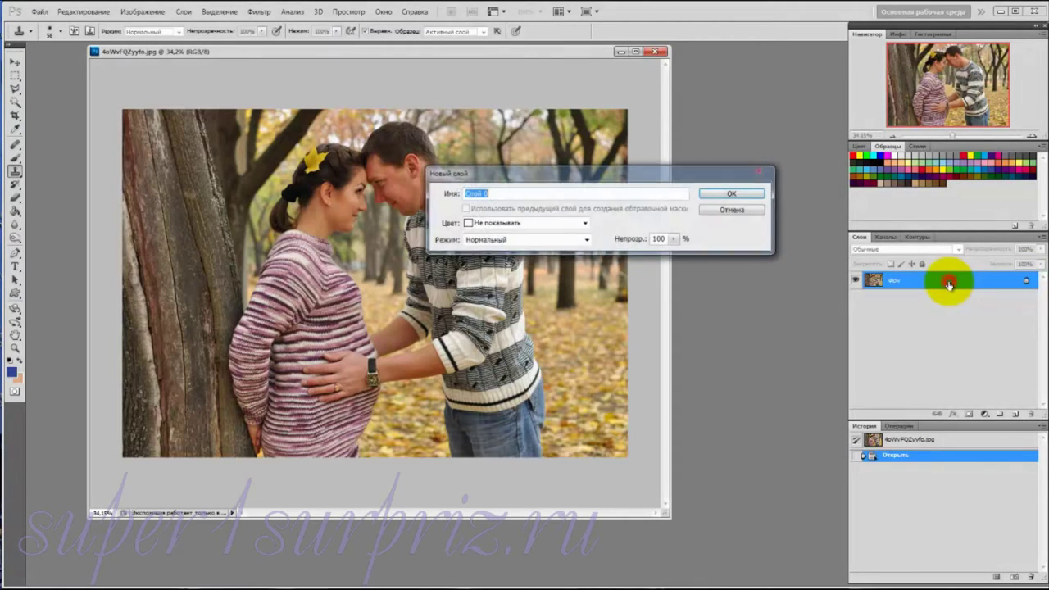
{"action": "left_click", "coordinate": [741, 195]}
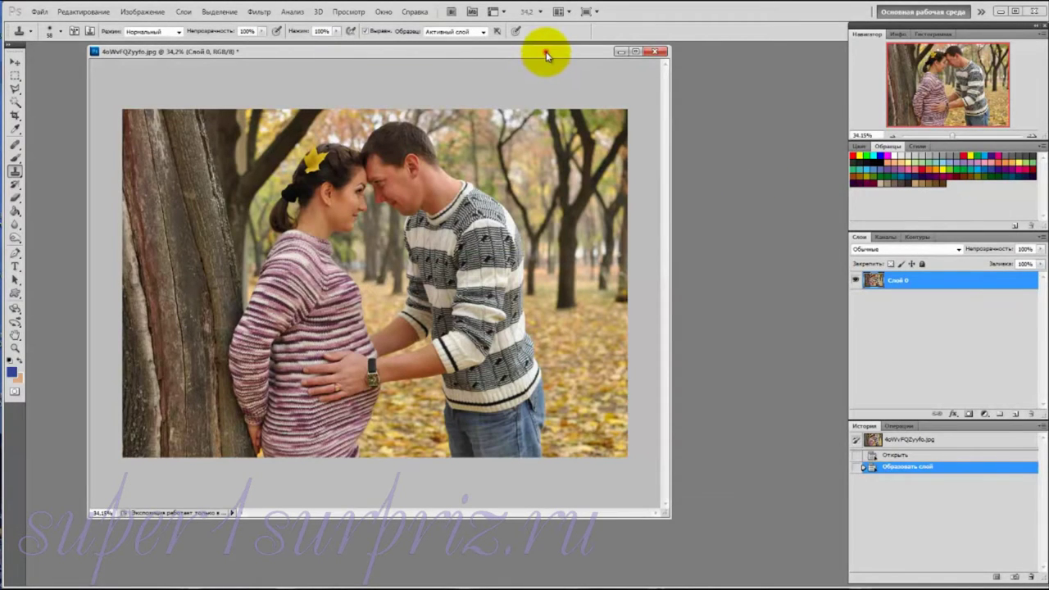
{"action": "left_click_drag", "start_coordinate": [546, 52], "coordinate": [605, 65]}
{"action": "left_click_drag", "start_coordinate": [451, 189], "coordinate": [463, 204]}
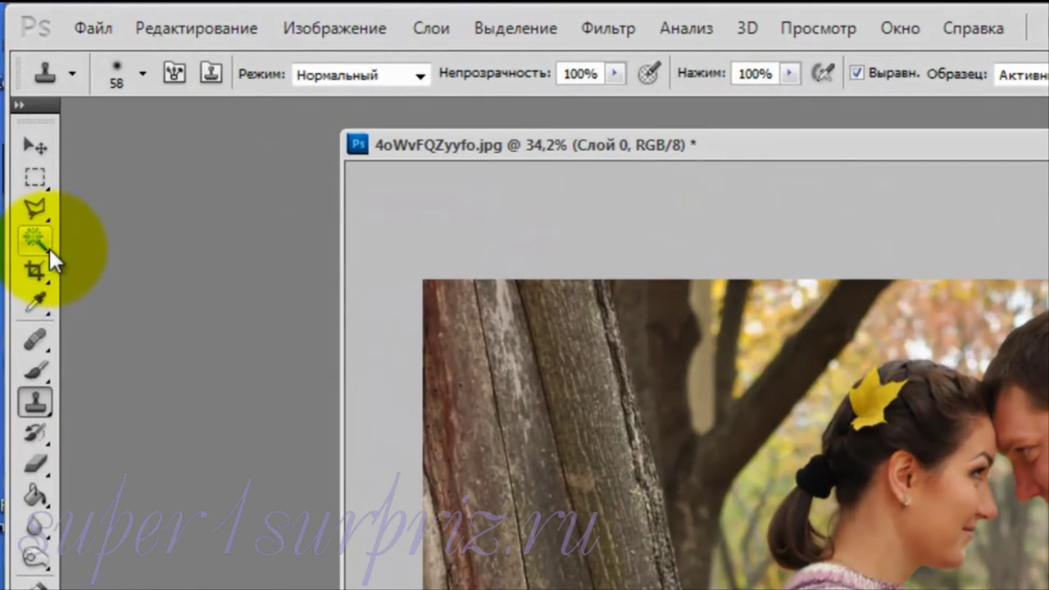
- With the Quick Selection Tool, select the woman's hair, face, neck and sweater
{"action": "left_click", "coordinate": [49, 247]}
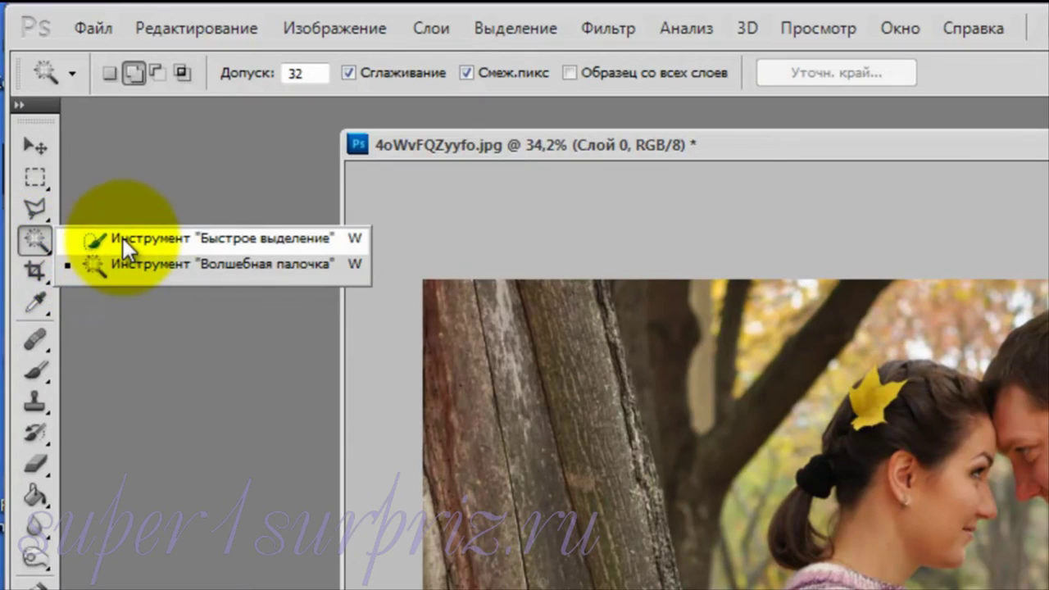
{"action": "left_click", "coordinate": [122, 238]}
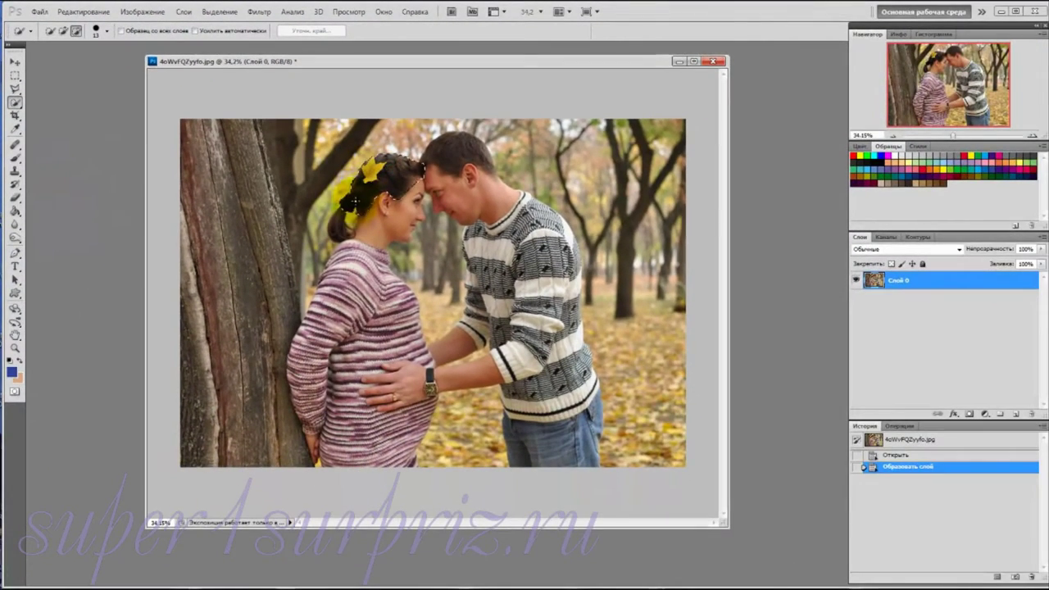
{"action": "left_click_drag", "start_coordinate": [351, 234], "coordinate": [385, 223]}
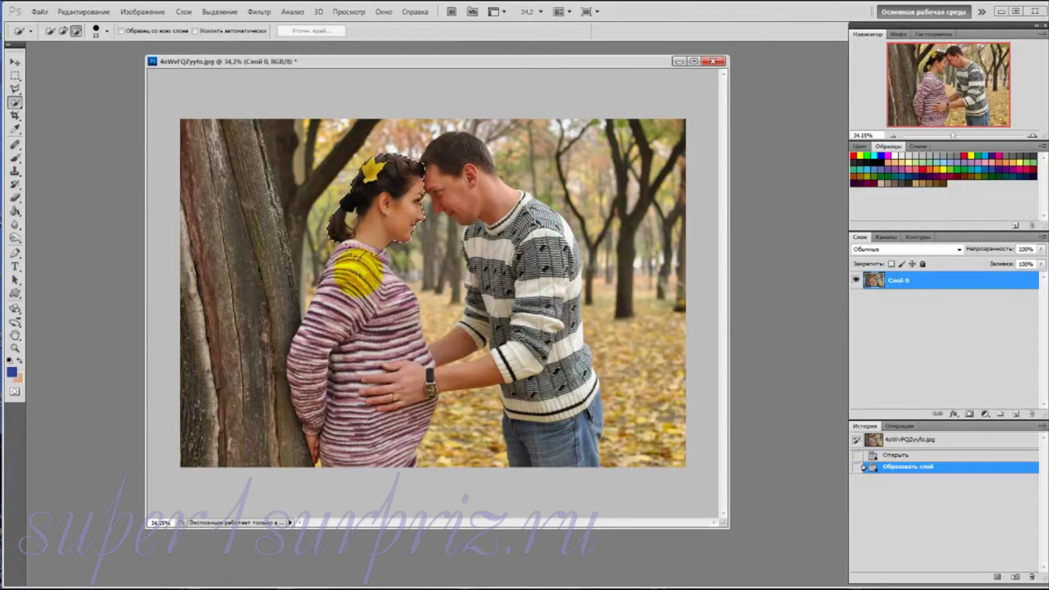
{"action": "mouse_move", "coordinate": [311, 401]}
{"action": "left_mouse_down"}
{"action": "mouse_move", "coordinate": [384, 291]}
{"action": "mouse_move", "coordinate": [382, 328]}
{"action": "mouse_move", "coordinate": [375, 347]}
{"action": "mouse_move", "coordinate": [328, 282]}
{"action": "mouse_move", "coordinate": [324, 296]}
{"action": "mouse_move", "coordinate": [345, 279]}
{"action": "left_mouse_up"}
- Zoom in and add the missed shoulder edge, neckline, chest and other sweater areas to the selection
{"action": "scroll", "coordinate": [345, 278], "scroll_direction": "up", "scroll_amount": 1}
{"action": "scroll", "coordinate": [349, 280], "scroll_direction": "up", "scroll_amount": 1}
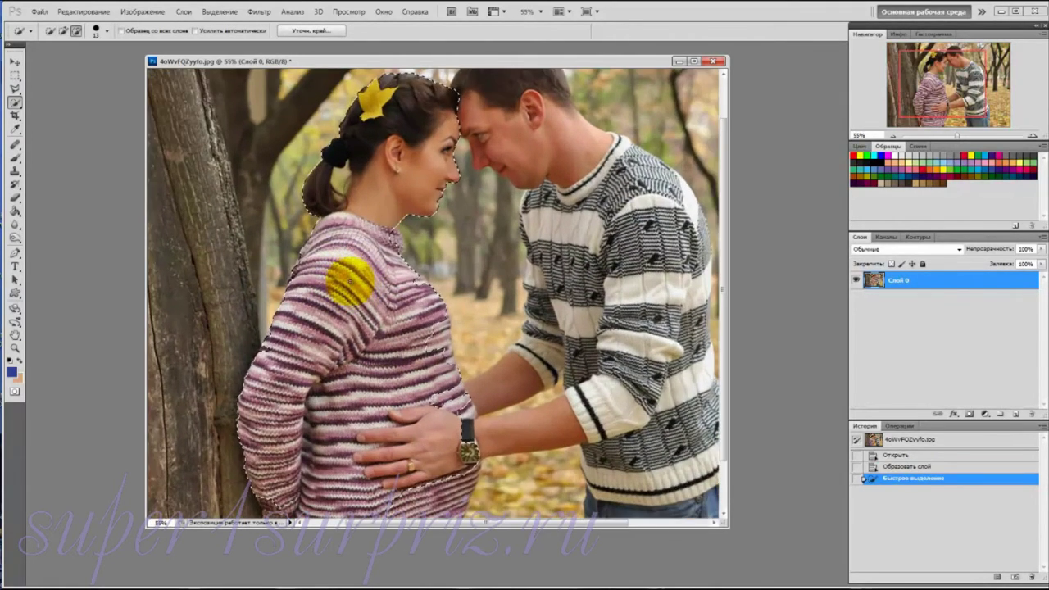
{"action": "scroll", "coordinate": [347, 281], "scroll_direction": "up", "scroll_amount": 1}
{"action": "scroll", "coordinate": [347, 275], "scroll_direction": "up", "scroll_amount": 1}
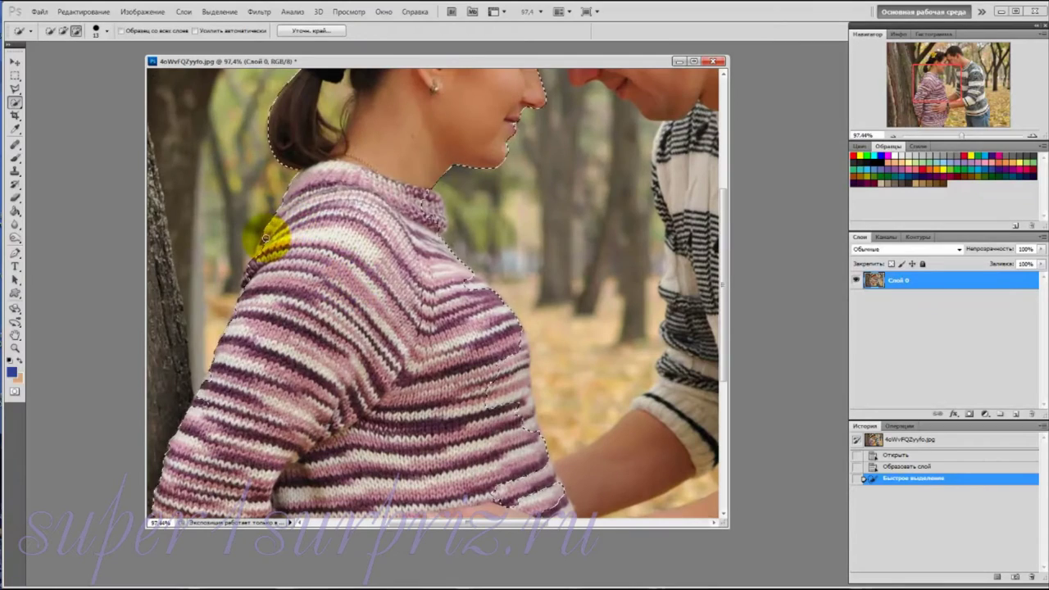
{"action": "left_click", "coordinate": [305, 246]}
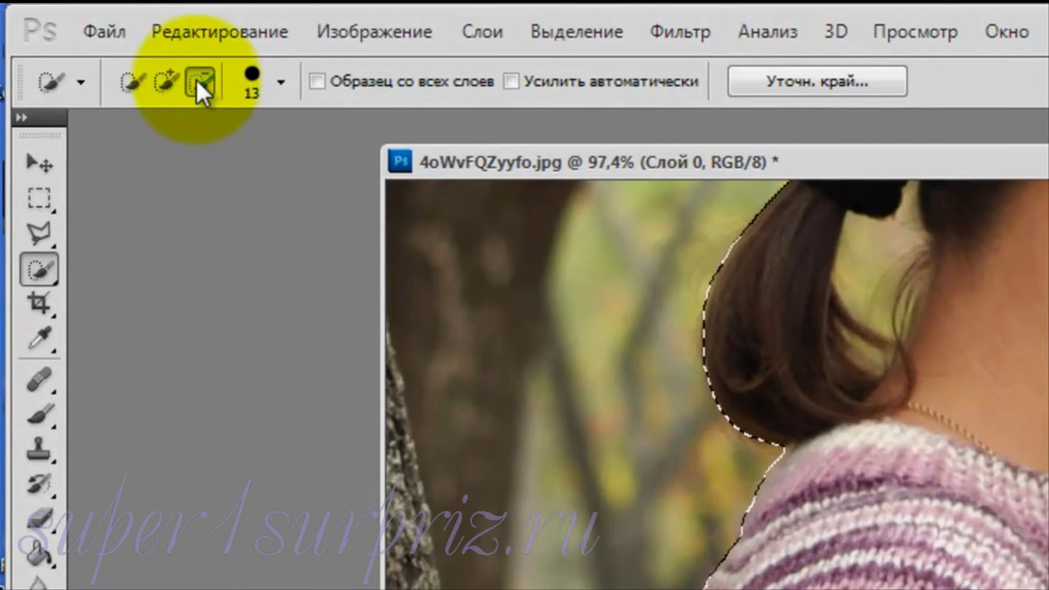
{"action": "left_click", "coordinate": [165, 80]}
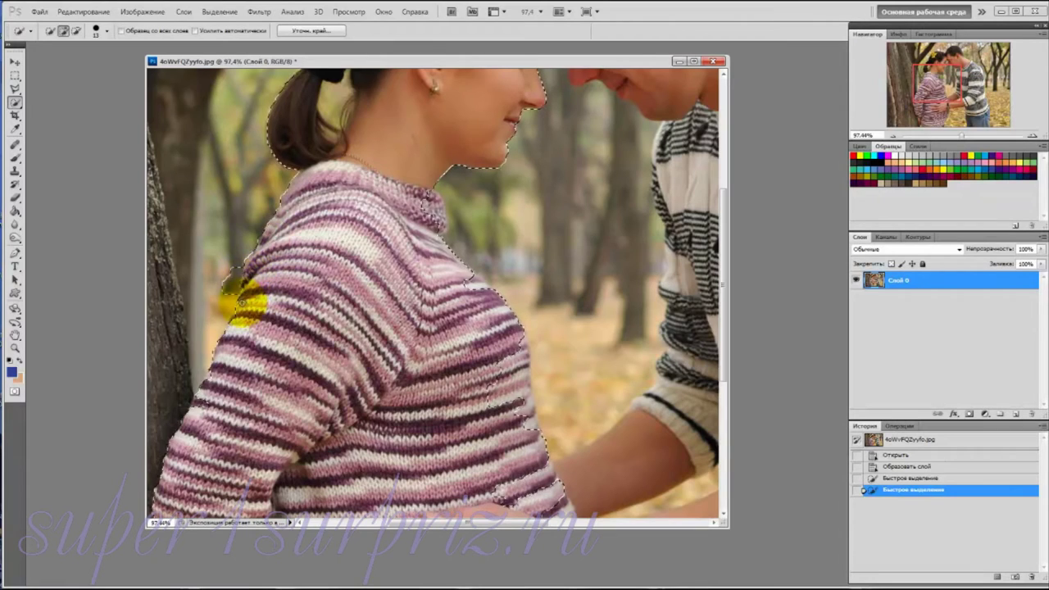
{"action": "left_click", "coordinate": [242, 303]}
{"action": "left_click", "coordinate": [209, 397]}
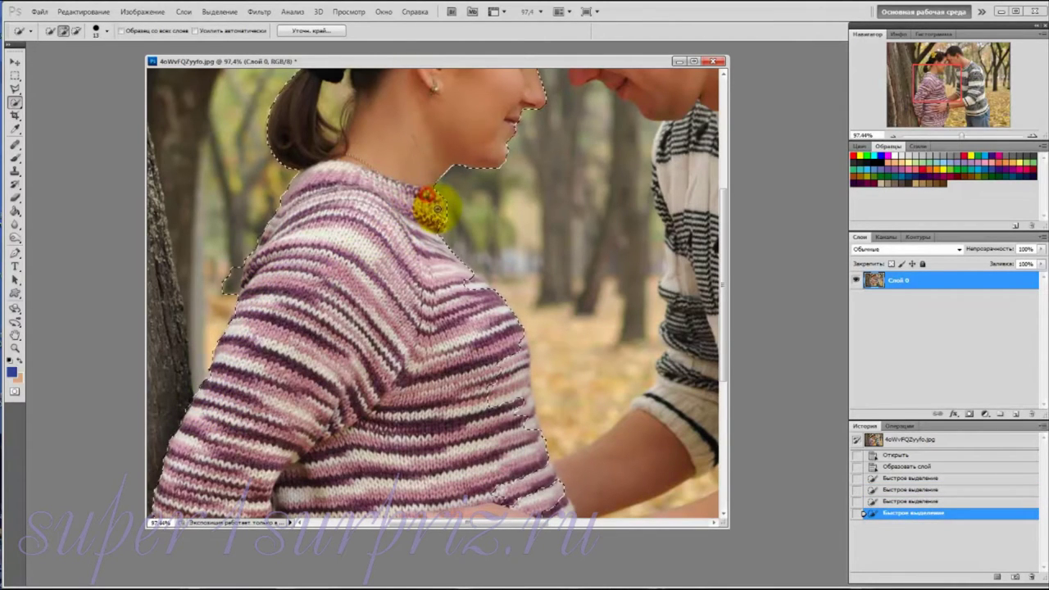
{"action": "left_click_drag", "start_coordinate": [435, 228], "coordinate": [434, 274]}
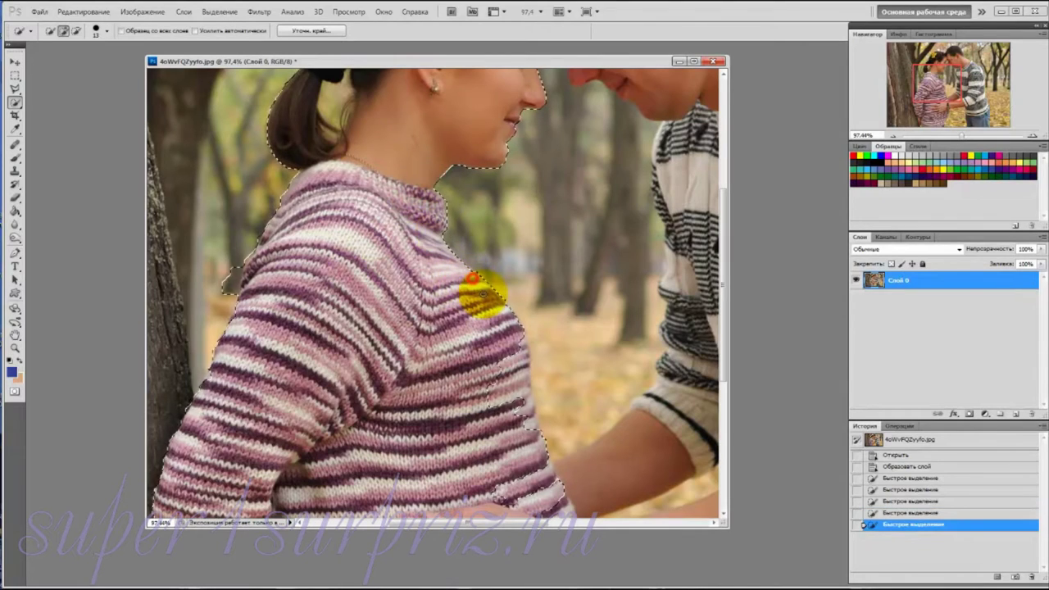
{"action": "mouse_move", "coordinate": [481, 298]}
{"action": "left_mouse_down"}
{"action": "mouse_move", "coordinate": [525, 336]}
{"action": "mouse_move", "coordinate": [529, 480]}
{"action": "mouse_move", "coordinate": [550, 498]}
{"action": "left_mouse_up"}
- Subtract the background gap between the faces and add the remaining sweater areas to the selection
{"action": "scroll", "coordinate": [410, 396], "scroll_direction": "down", "scroll_amount": 3}
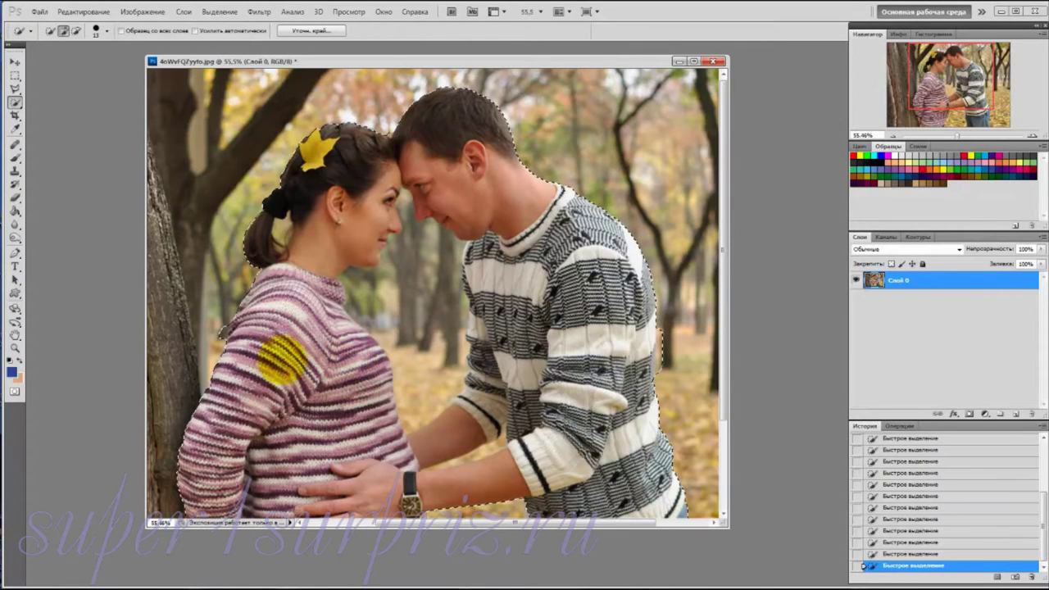
{"action": "left_click", "coordinate": [78, 31]}
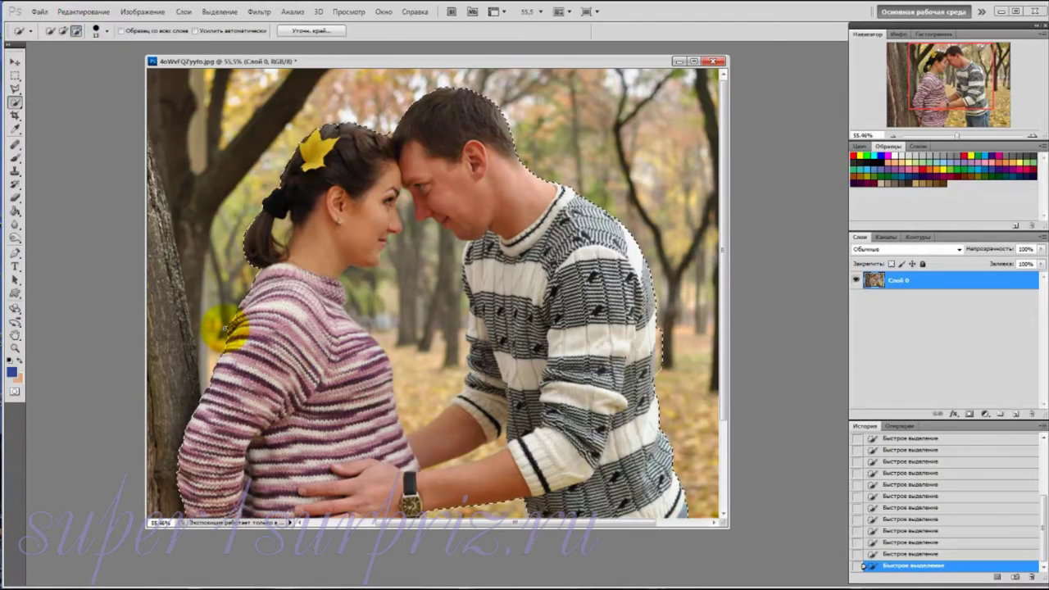
{"action": "scroll", "coordinate": [226, 328], "scroll_direction": "down", "scroll_amount": 2}
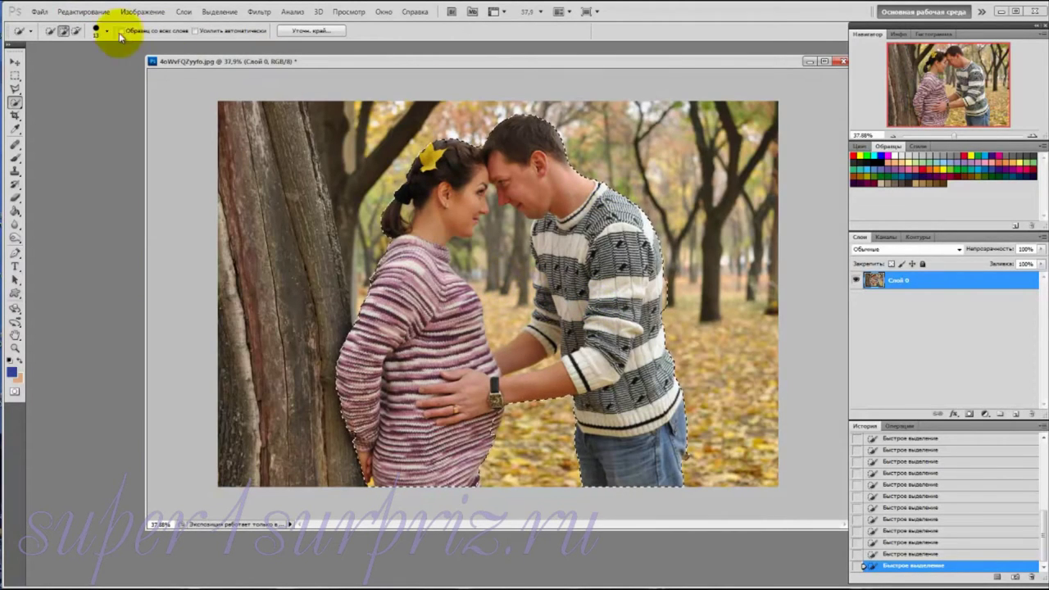
{"action": "left_click", "coordinate": [76, 31]}
{"action": "mouse_move", "coordinate": [496, 214]}
{"action": "left_mouse_down"}
{"action": "mouse_move", "coordinate": [504, 283]}
{"action": "mouse_move", "coordinate": [465, 262]}
{"action": "mouse_move", "coordinate": [499, 316]}
{"action": "mouse_move", "coordinate": [520, 176]}
{"action": "mouse_move", "coordinate": [496, 205]}
{"action": "left_mouse_up"}
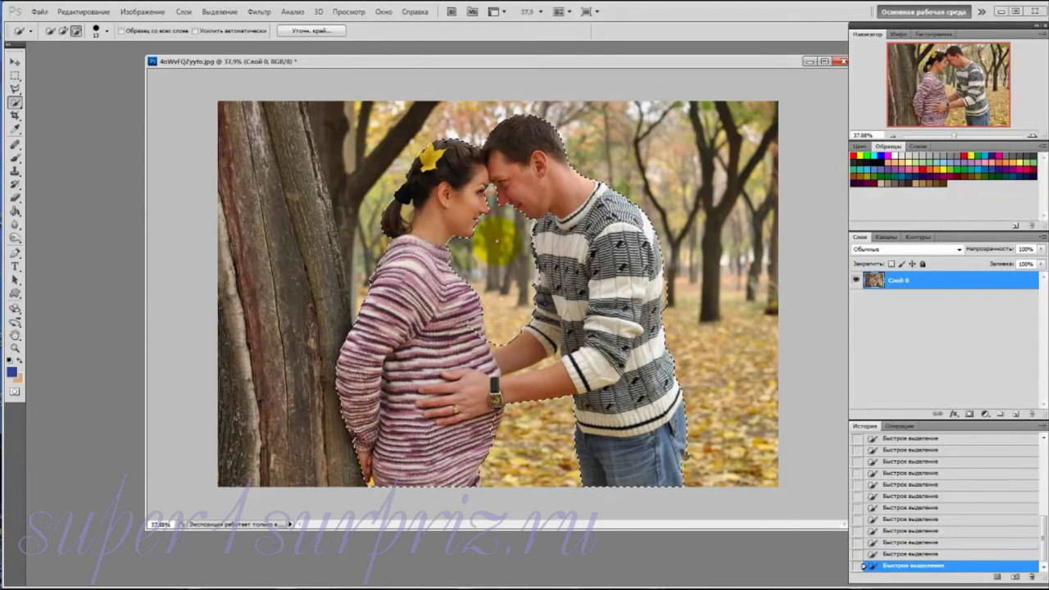
{"action": "key", "text": "ctrl+plus"}
{"action": "key", "text": "ctrl+plus"}
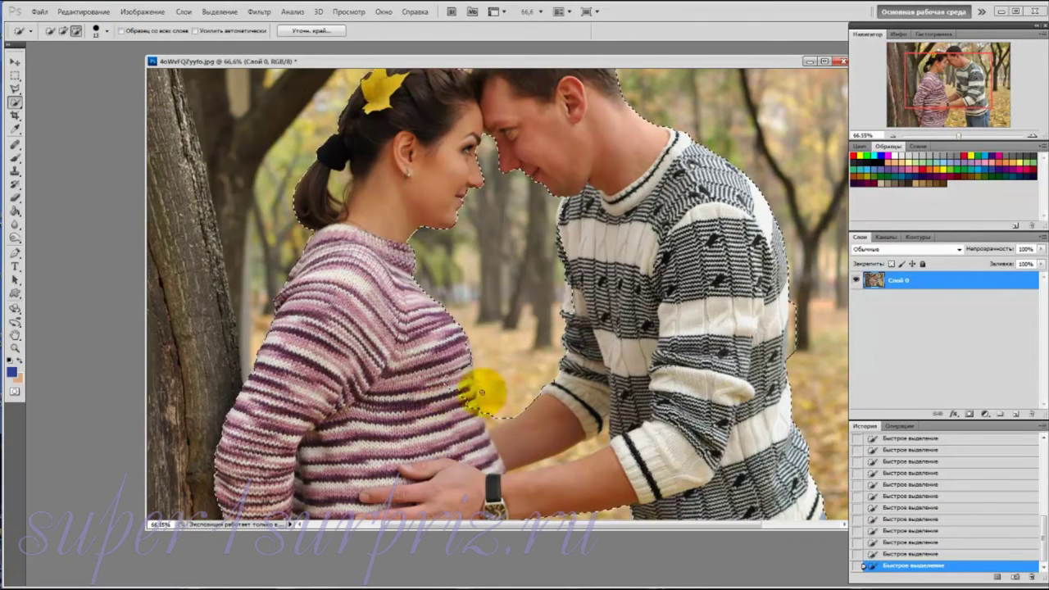
{"action": "left_click", "coordinate": [63, 31]}
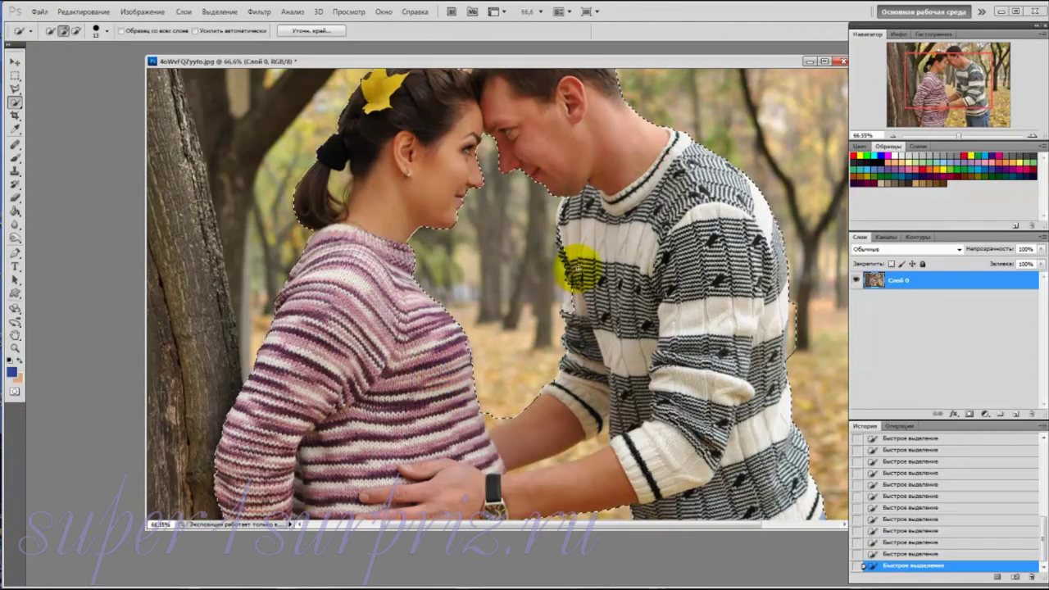
{"action": "scroll", "coordinate": [681, 292], "scroll_direction": "down", "scroll_amount": 3}
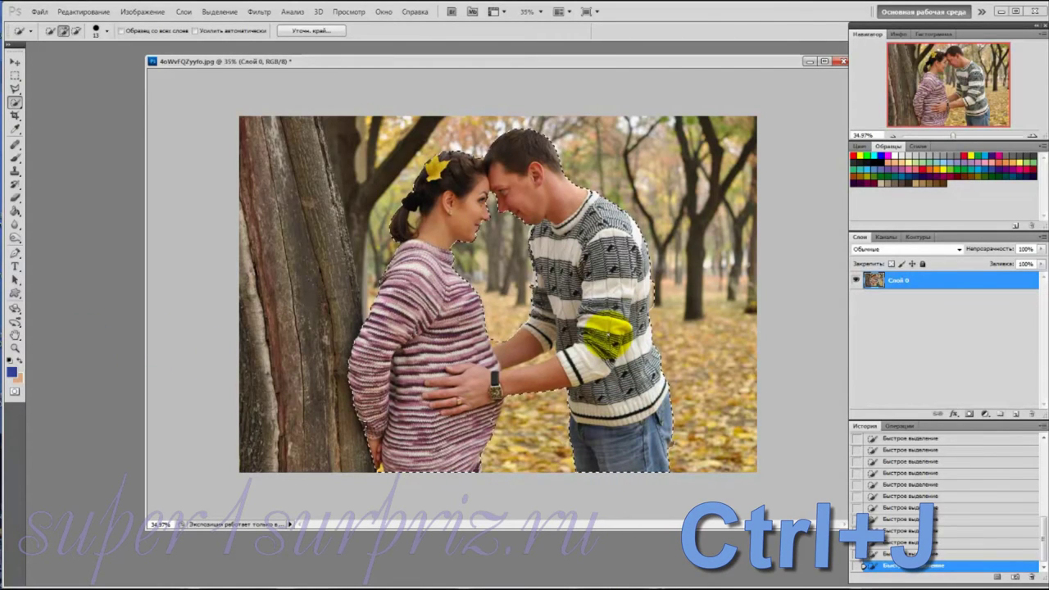
- Copy the selected couple to a new layer, Слой 2, and hide Слой 0
{"action": "key", "text": "ctrl+j"}
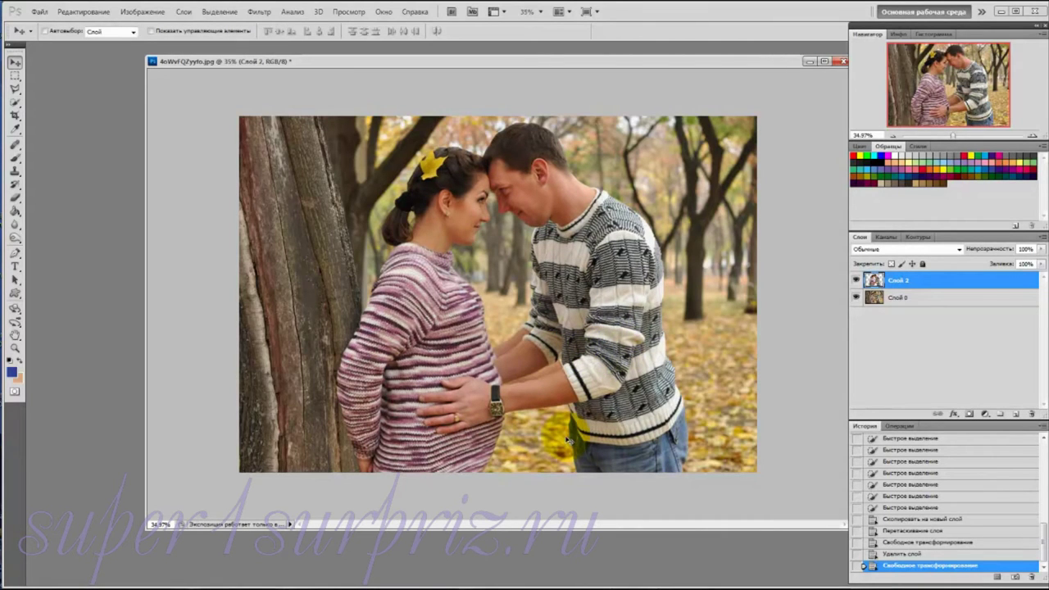
{"action": "left_click", "coordinate": [857, 298]}
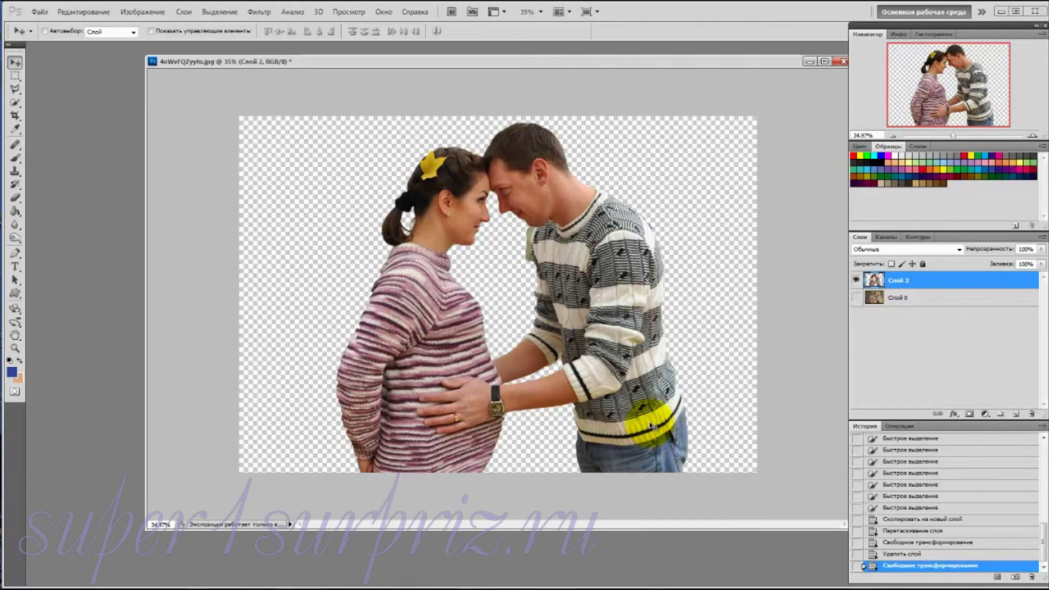
- Load a selection from the Прозрачность Слой 2 channel to outline the couple
{"action": "left_click", "coordinate": [214, 16]}
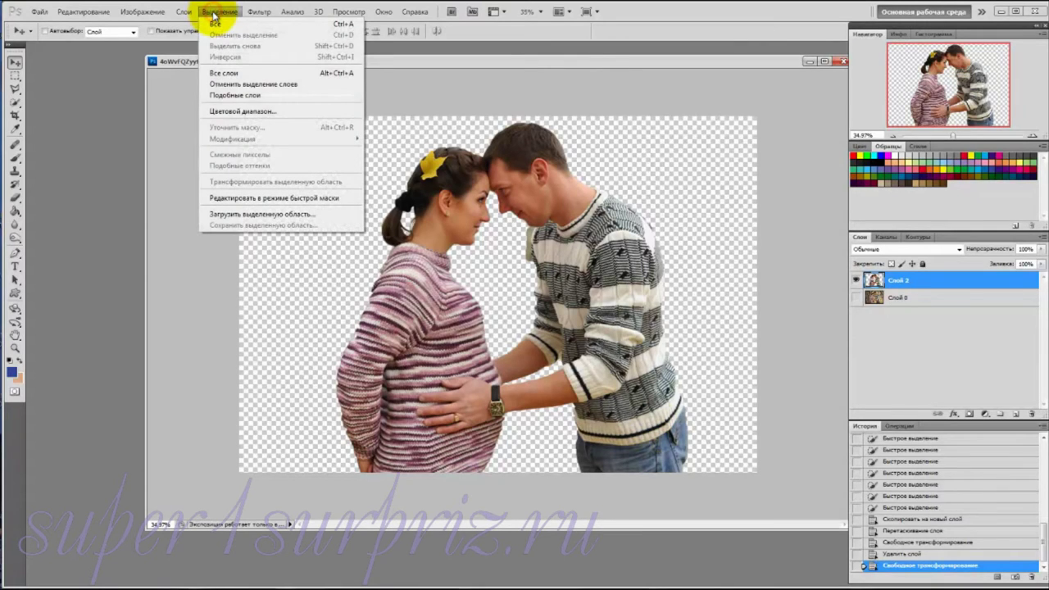
{"action": "left_click", "coordinate": [252, 214]}
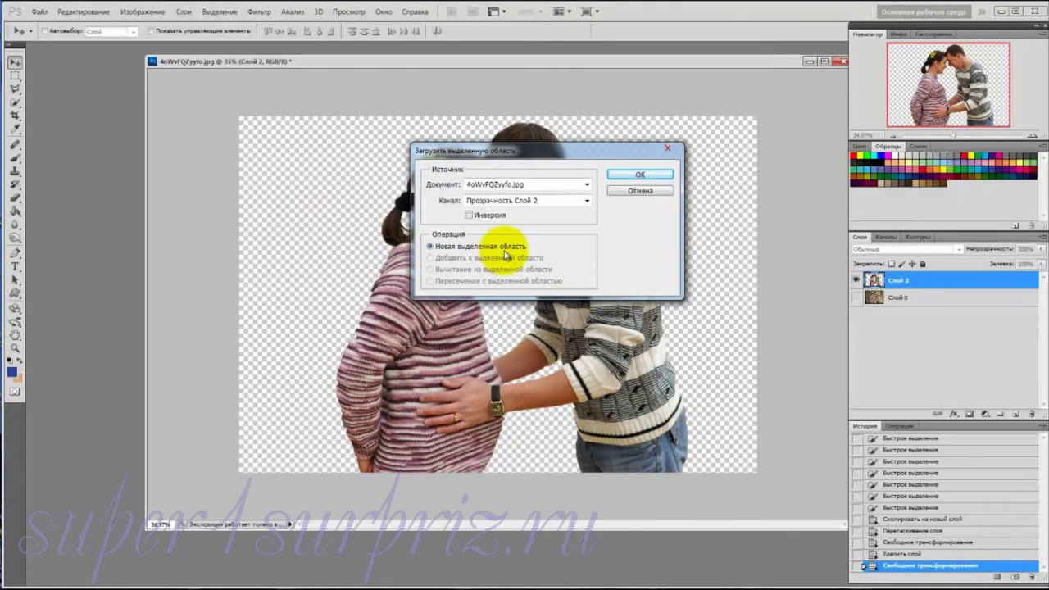
{"action": "left_click", "coordinate": [632, 177]}
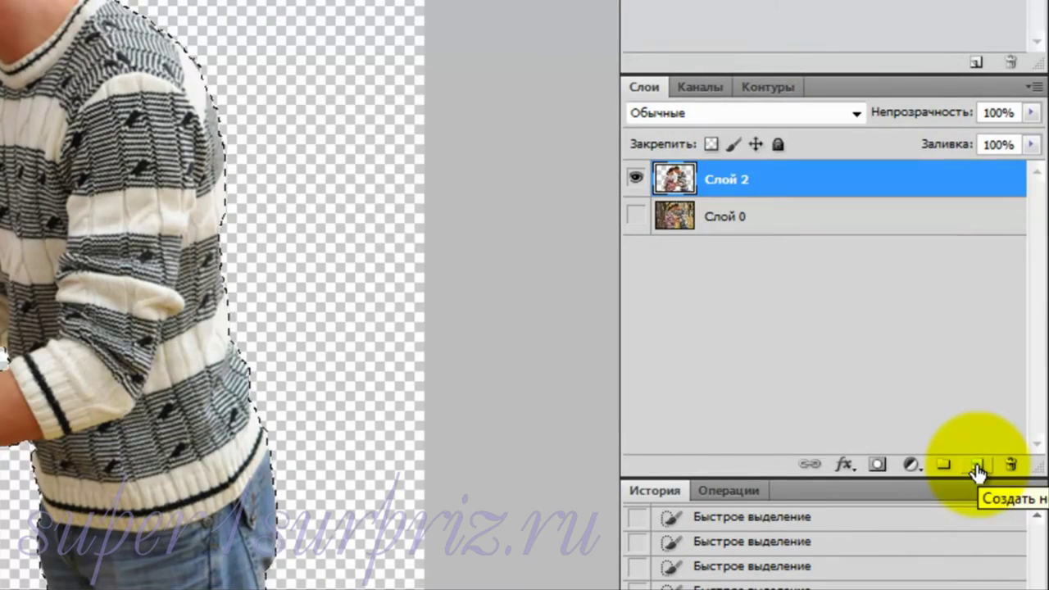
- On a new layer Слой 3, fill the couple's outline with black using the Paint Bucket
{"action": "left_click", "coordinate": [978, 468]}
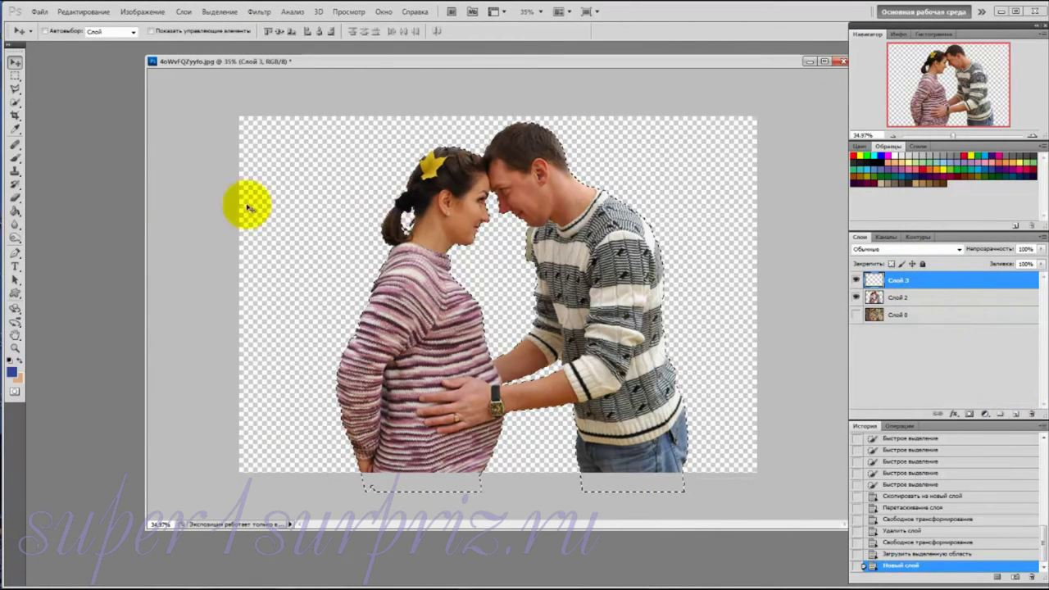
{"action": "left_click", "coordinate": [14, 212]}
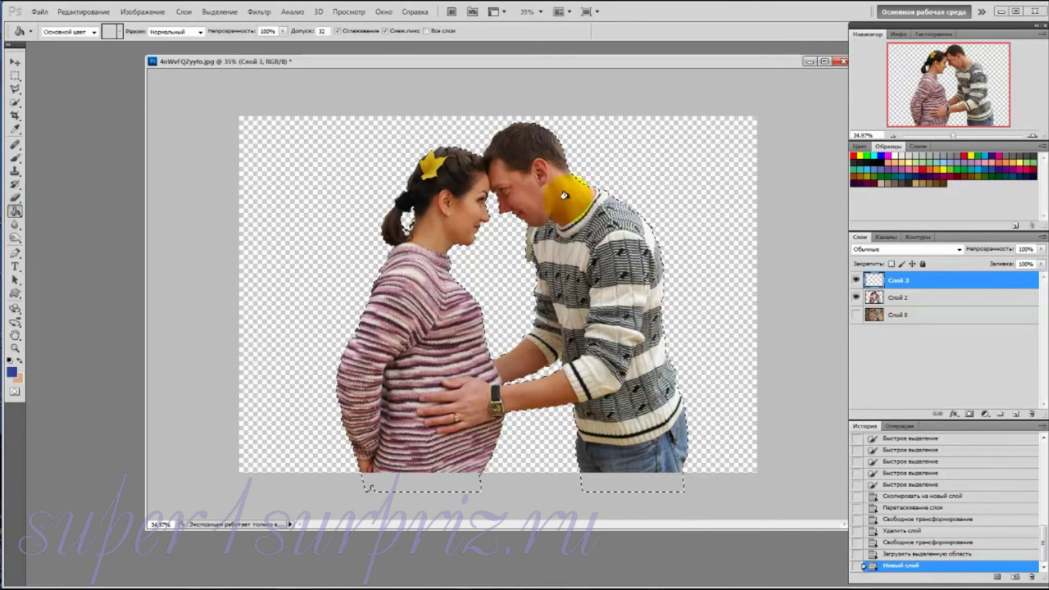
{"action": "left_click", "coordinate": [882, 157]}
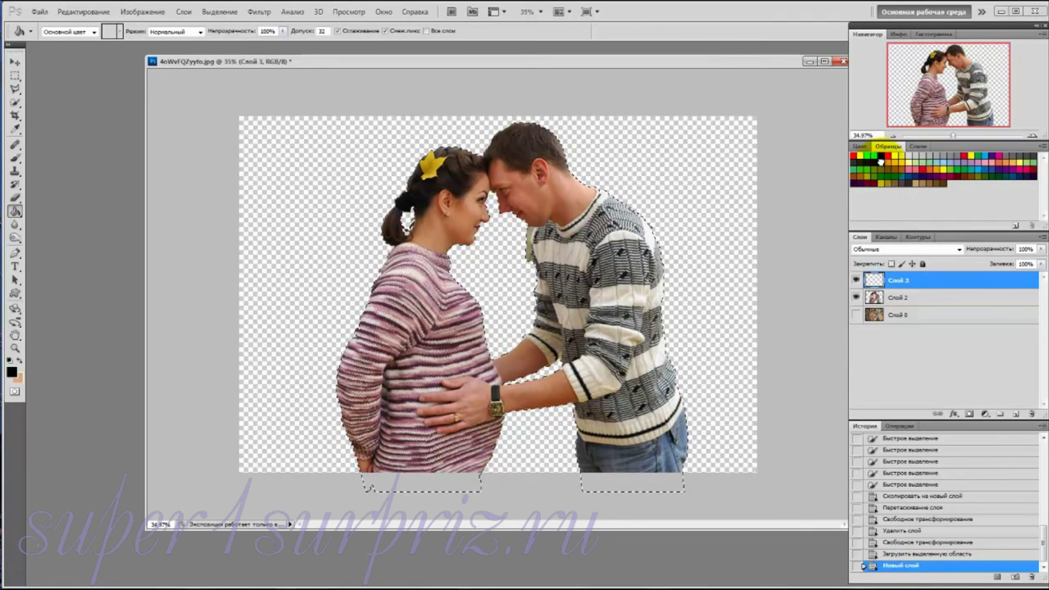
{"action": "left_click_drag", "start_coordinate": [564, 219], "coordinate": [576, 226]}
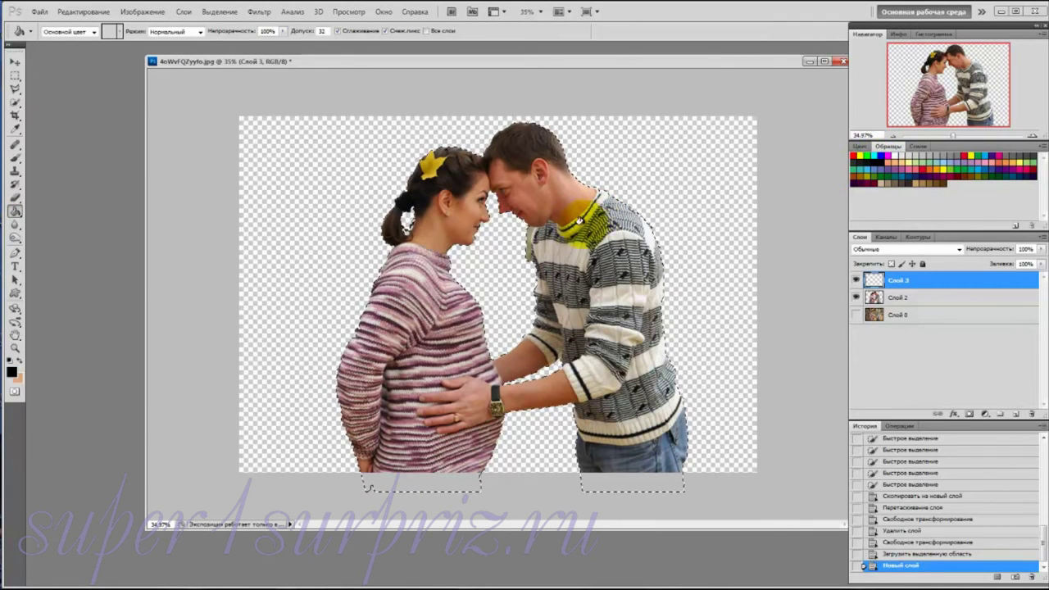
{"action": "left_click", "coordinate": [575, 224]}
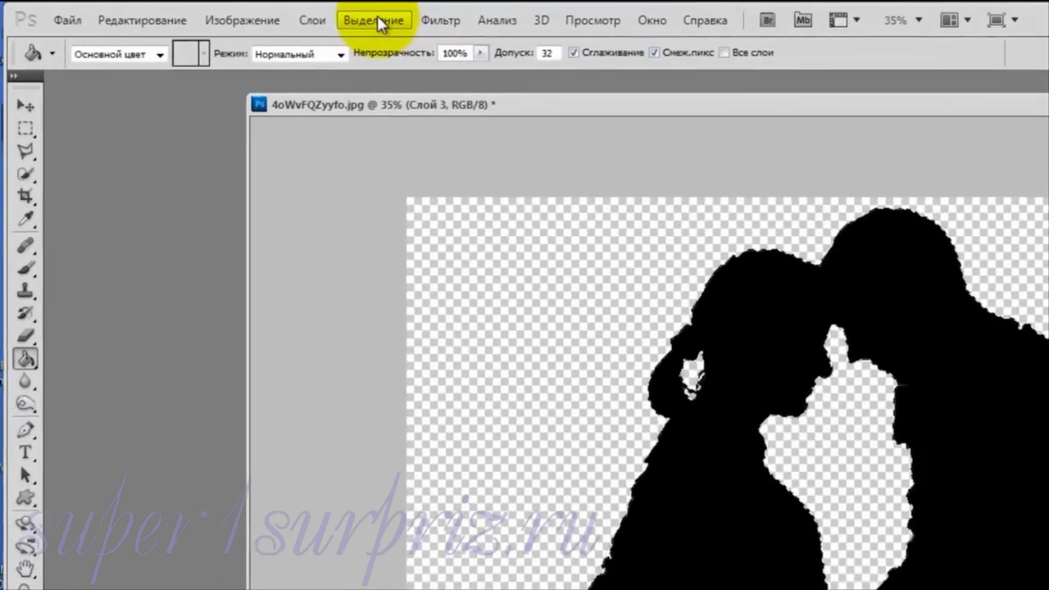
- Deselect with Выделение > Отменить выделение
{"action": "left_click", "coordinate": [223, 12]}
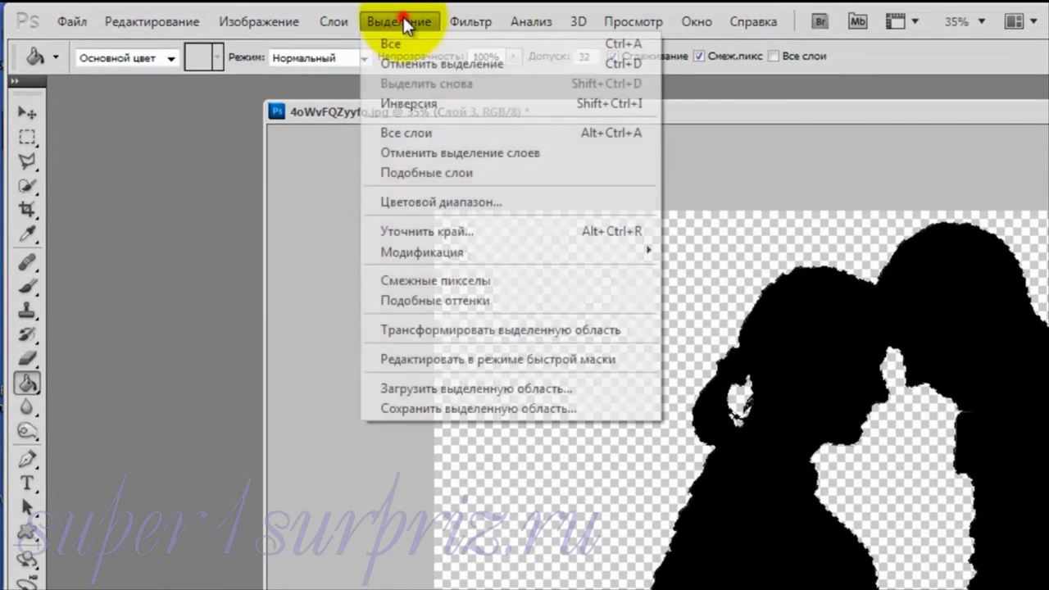
{"action": "left_click", "coordinate": [408, 63]}
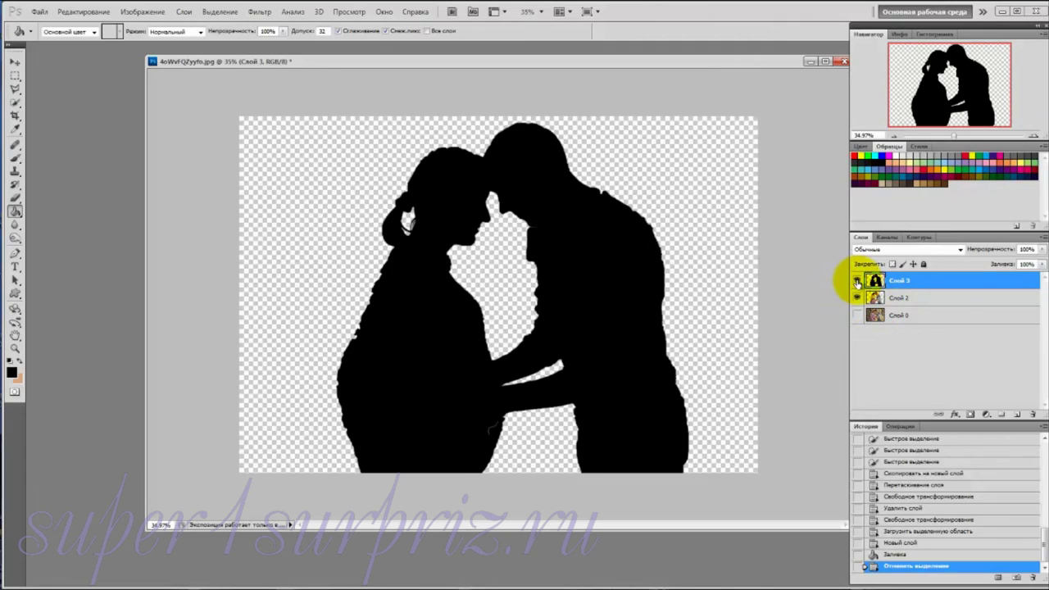
- Toggle Слой 3's visibility off, on and off again, leaving the silhouette hidden
{"action": "left_click", "coordinate": [858, 282]}
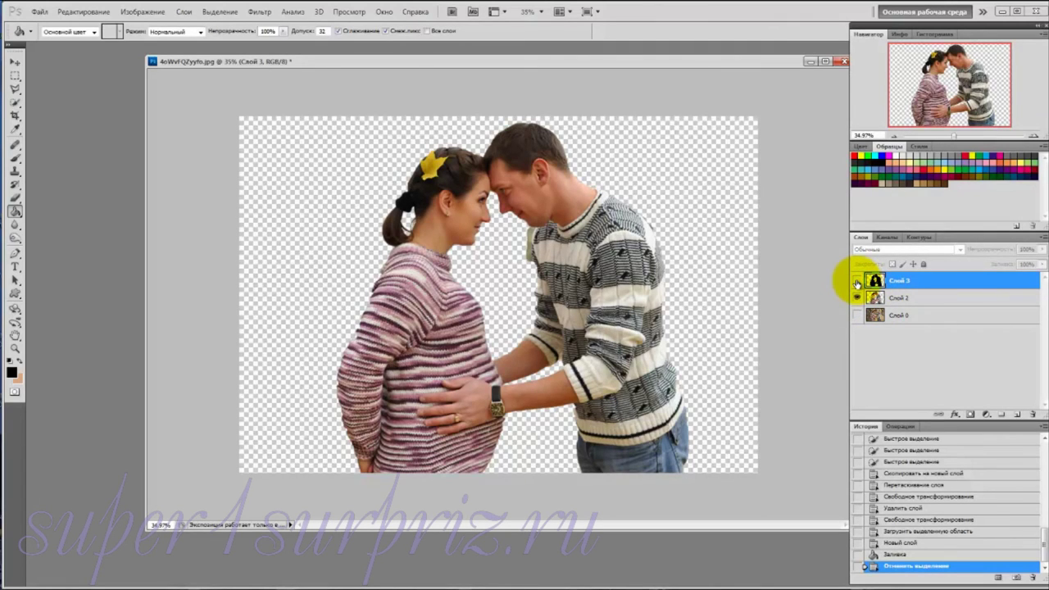
{"action": "left_click", "coordinate": [858, 282]}
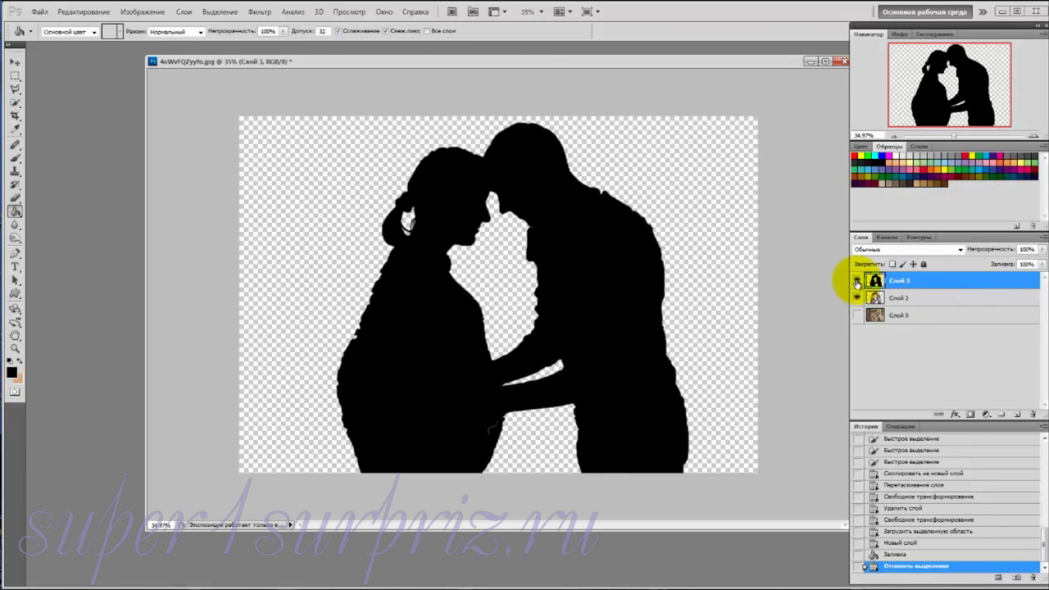
{"action": "left_click", "coordinate": [858, 282]}
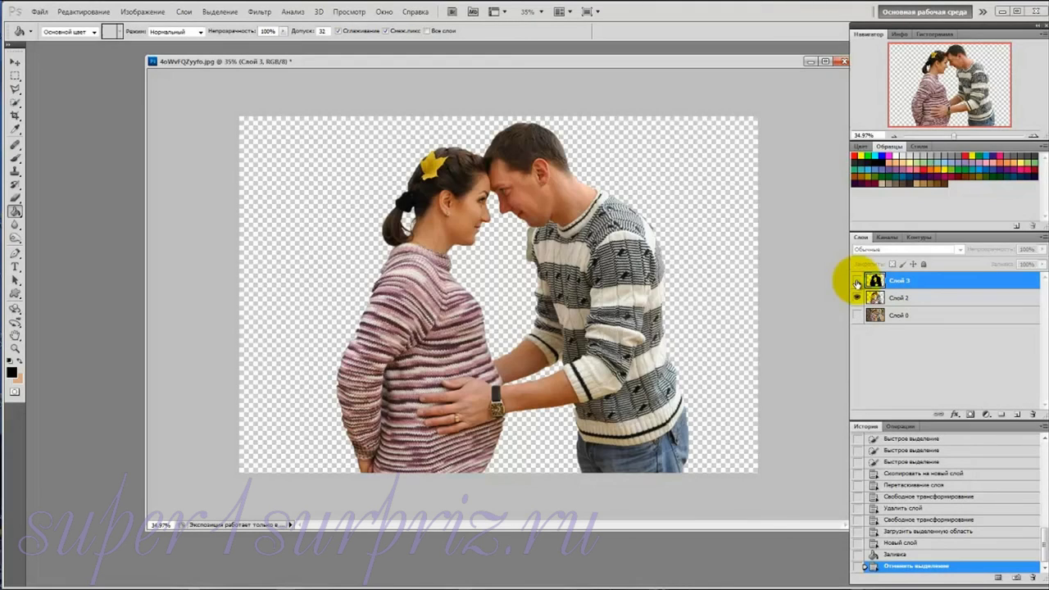